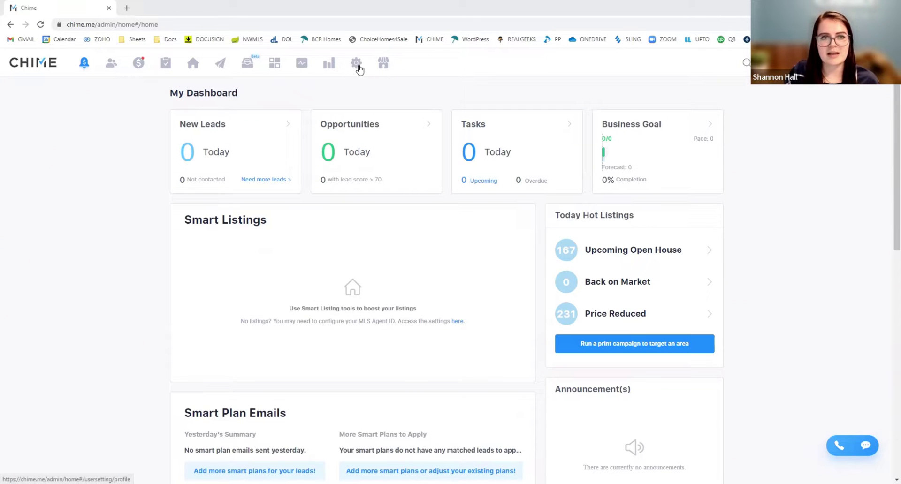
Step: Open the account settings and scroll the settings sidebar down toward Features
left_click(359, 67)
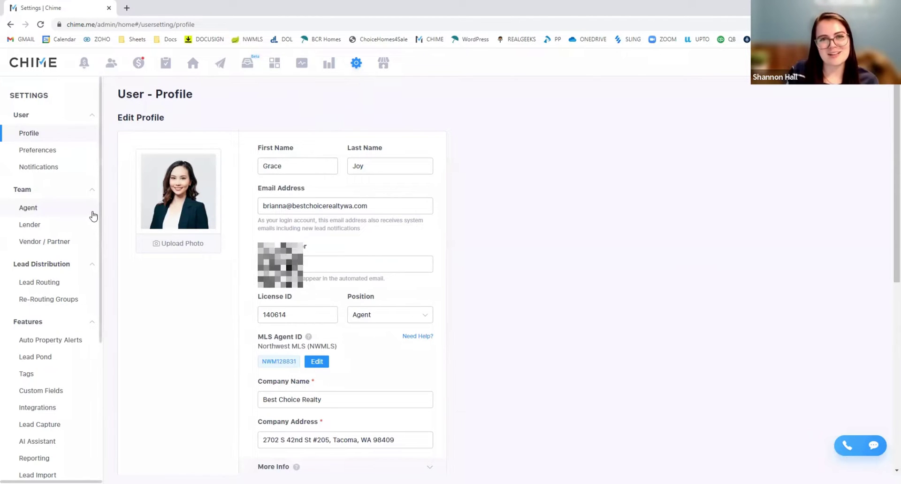
scroll(68, 261, "down", 1)
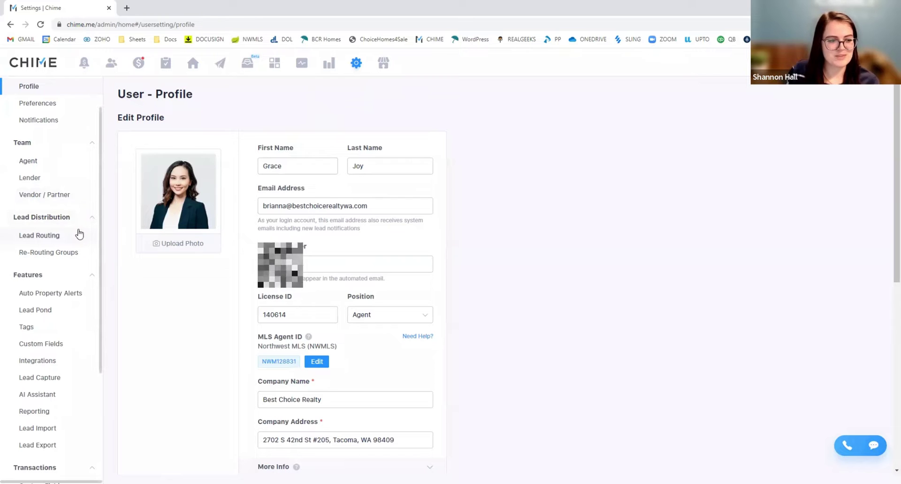
scroll(78, 233, "down", 2)
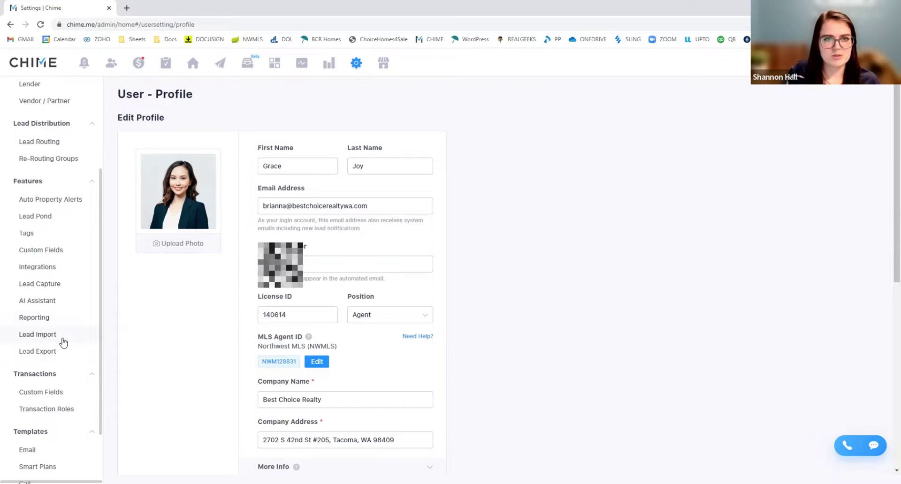
left_click(37, 336)
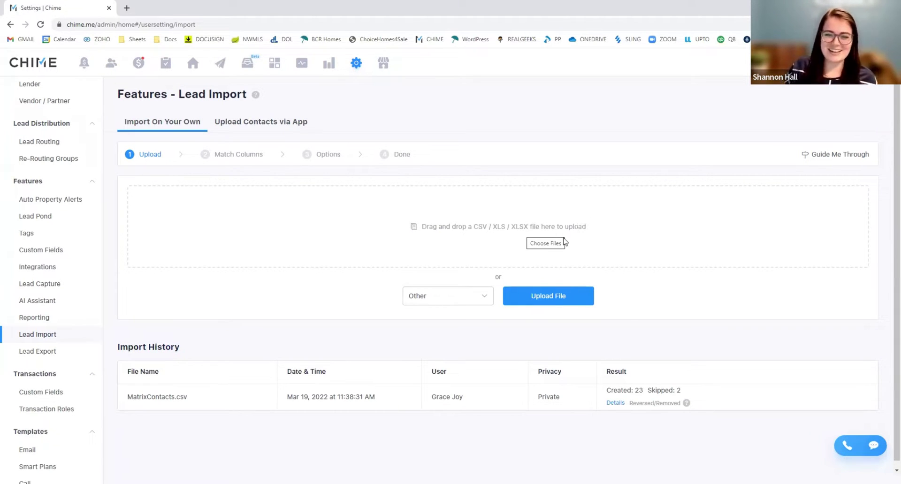
Step: Upload the newest contacts CSV from the Downloads folder into Lead Import
left_click(503, 239)
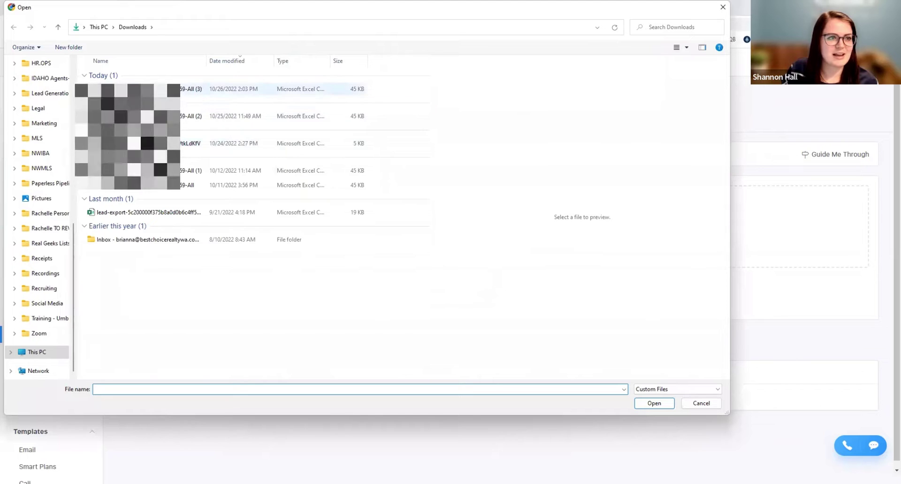
left_click(195, 89)
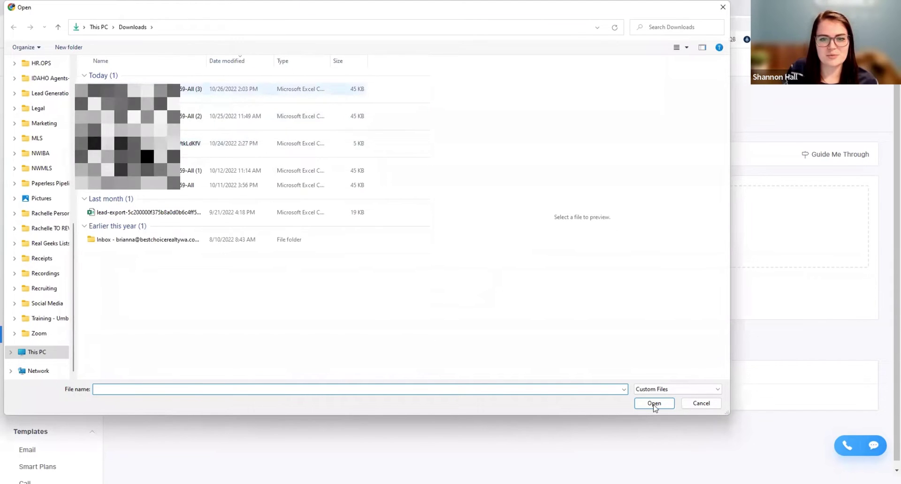
left_click(654, 403)
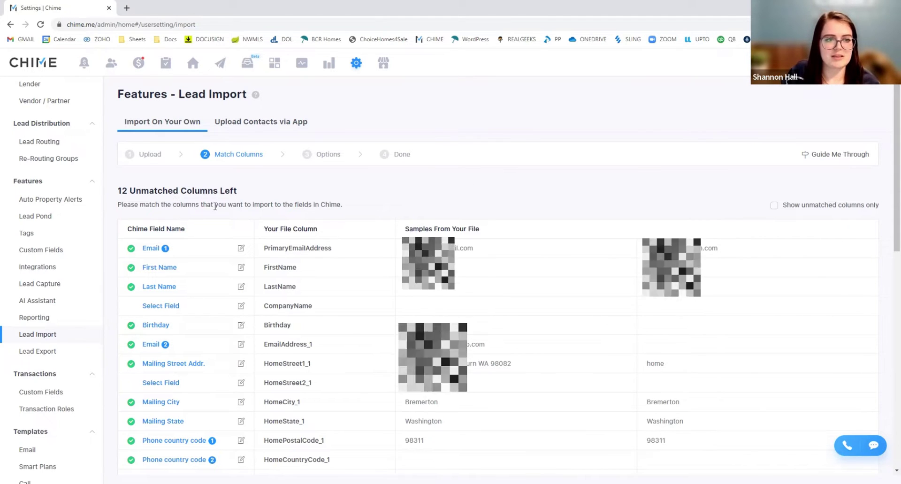
scroll(444, 226, "down", 2)
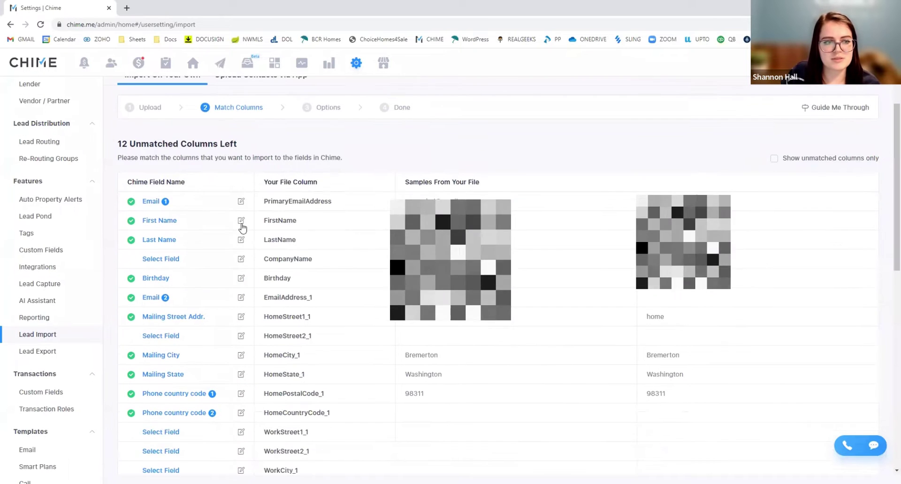
scroll(361, 275, "down", 1)
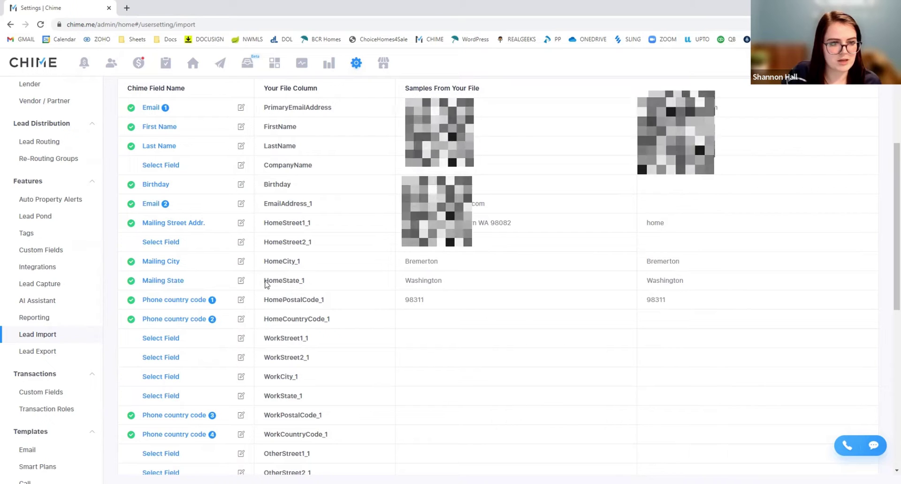
scroll(278, 246, "down", 1)
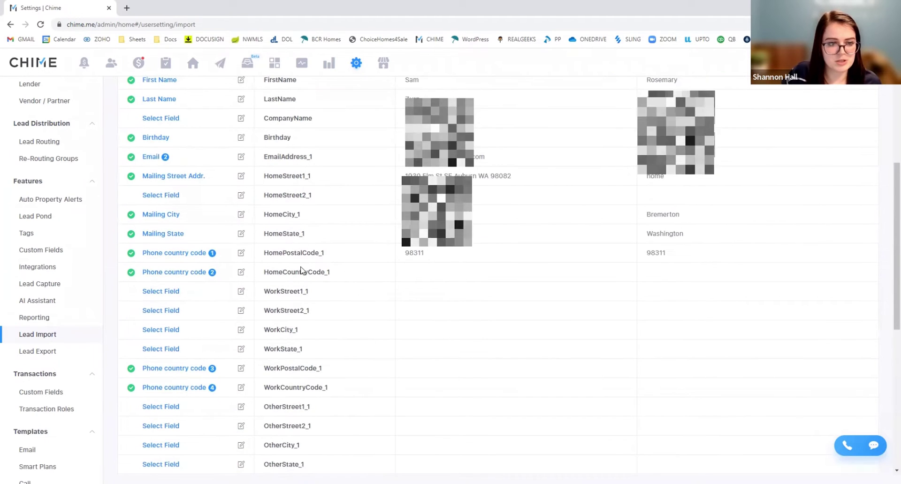
scroll(305, 267, "down", 1)
scroll(312, 255, "down", 1)
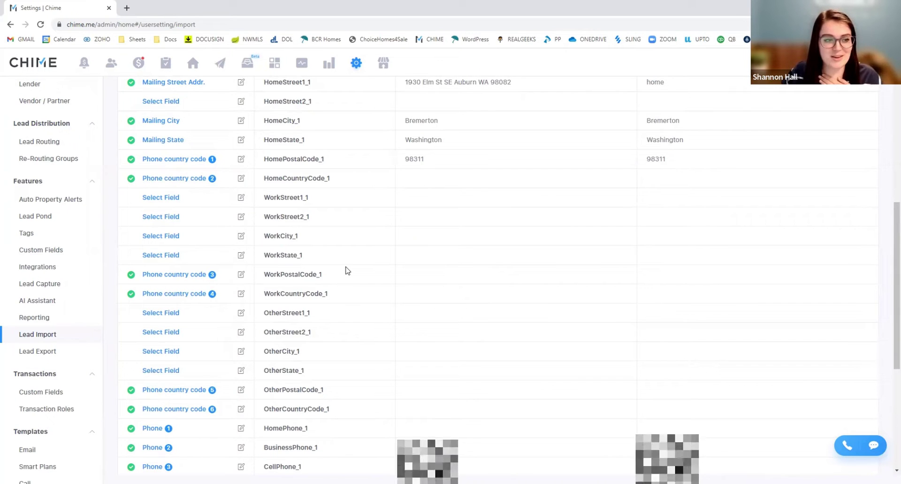
scroll(329, 292, "up", 1)
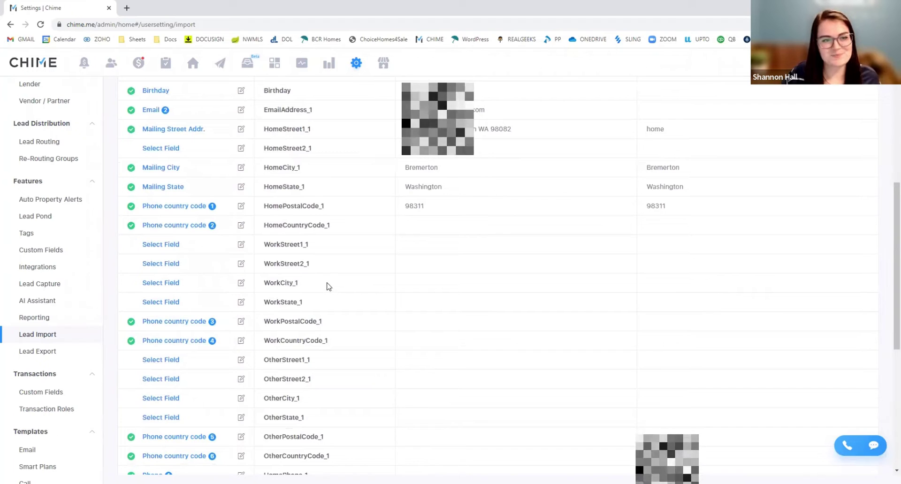
scroll(322, 269, "down", 1)
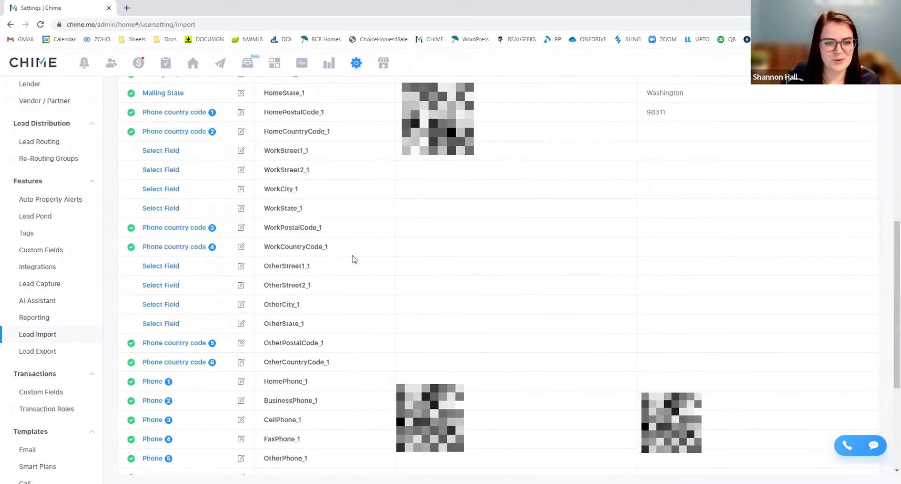
scroll(357, 260, "down", 3)
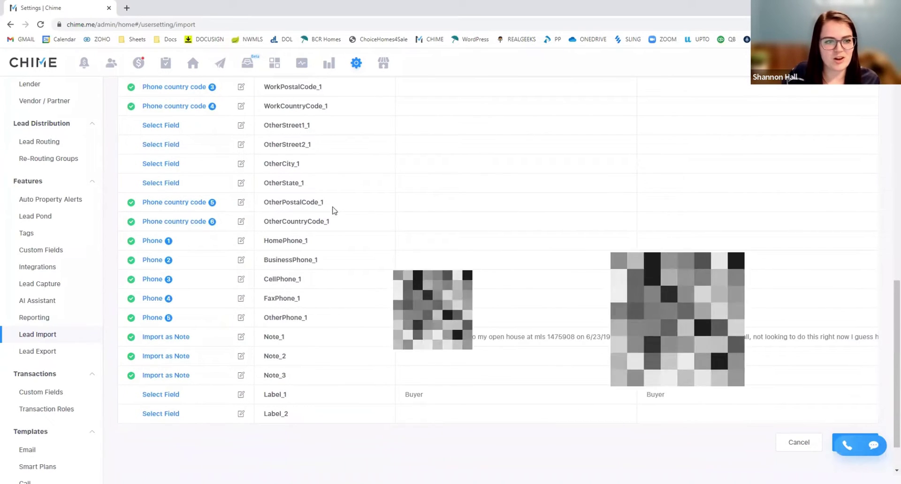
scroll(347, 230, "down", 1)
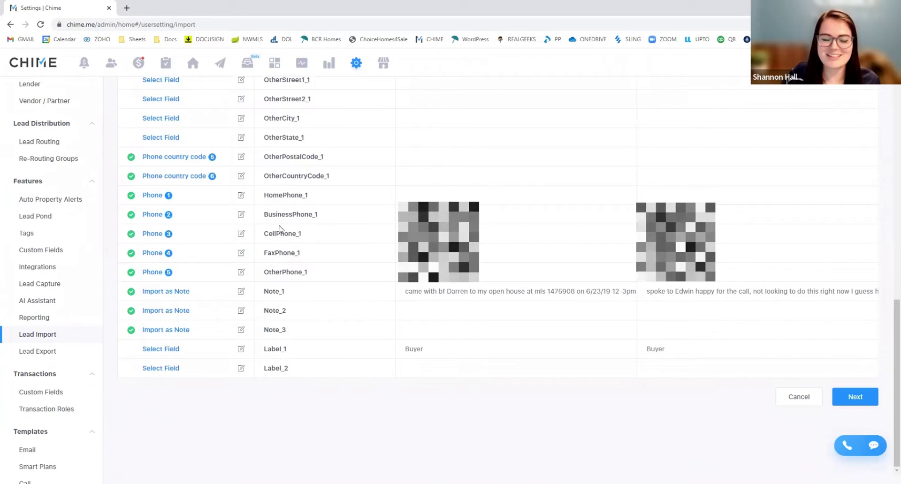
Step: Dismiss the unmatched-columns warning, review the column mapping table, and continue past matching
left_click(854, 399)
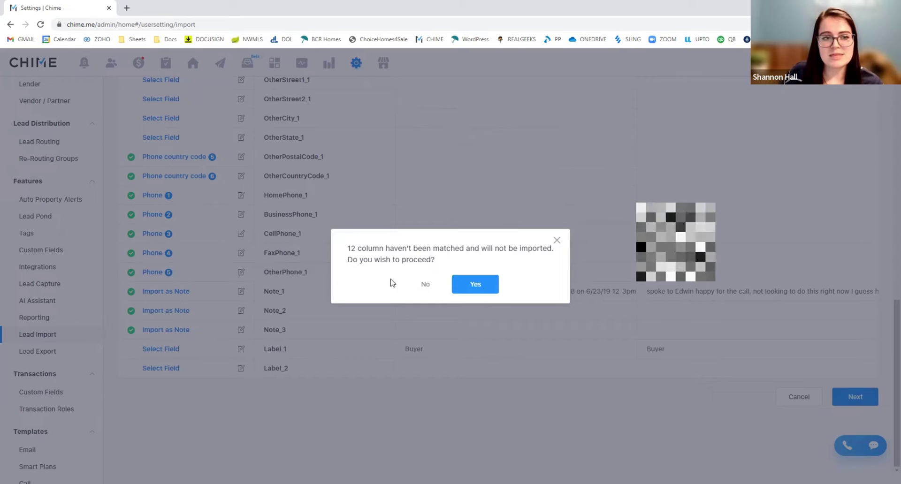
left_click(558, 240)
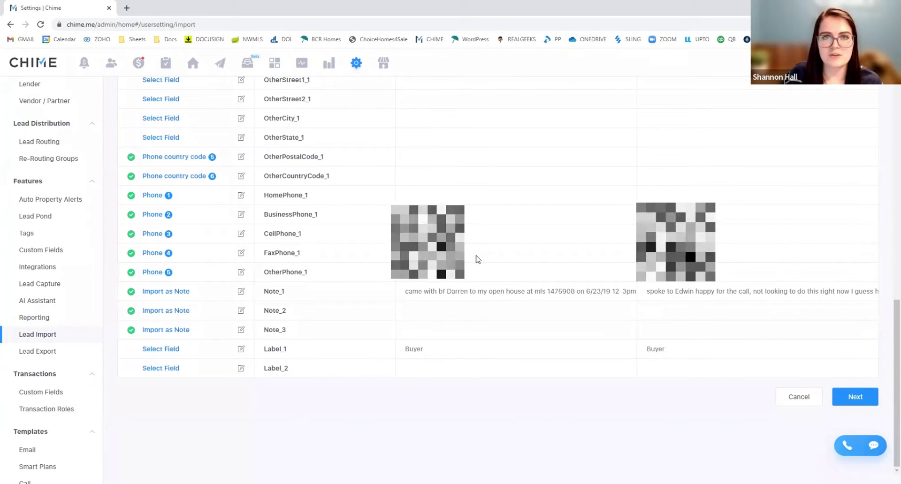
scroll(475, 259, "up", 1)
scroll(478, 261, "up", 1)
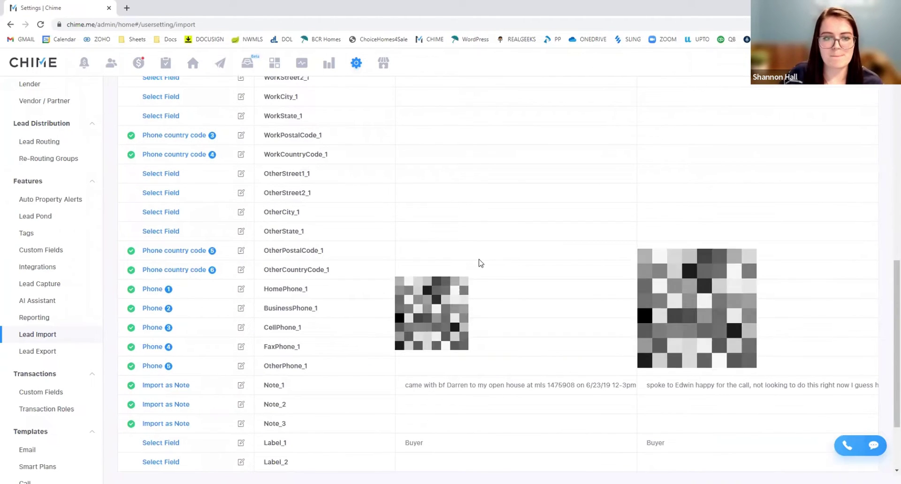
scroll(480, 264, "up", 1)
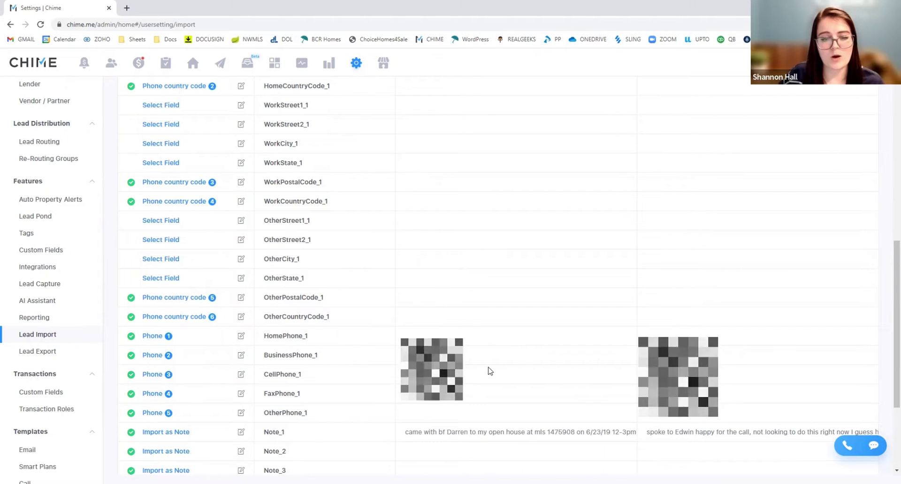
scroll(488, 368, "down", 1)
scroll(633, 351, "down", 2)
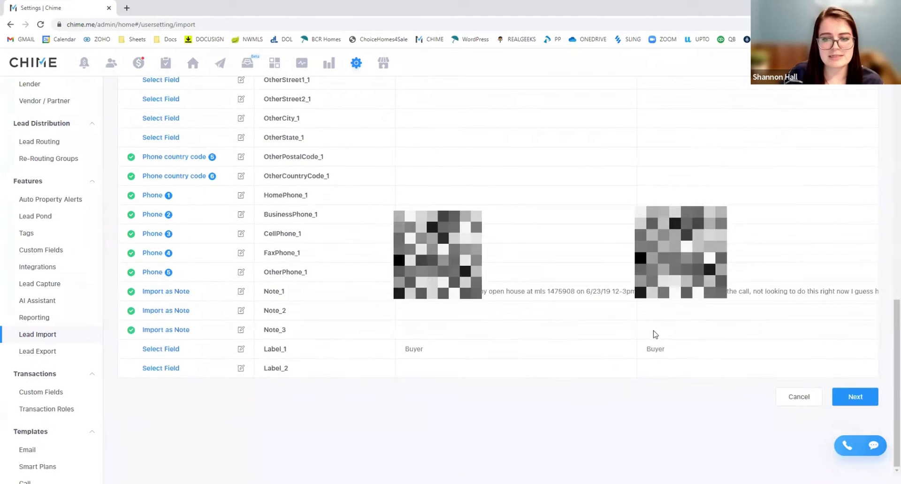
left_click(837, 397)
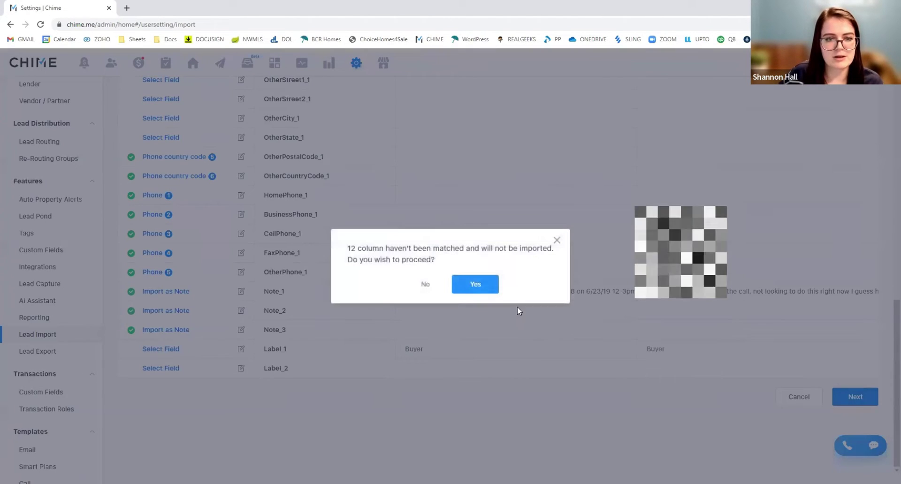
Step: Proceed despite the 12 unmatched columns and import the leads as private leads
left_click(487, 288)
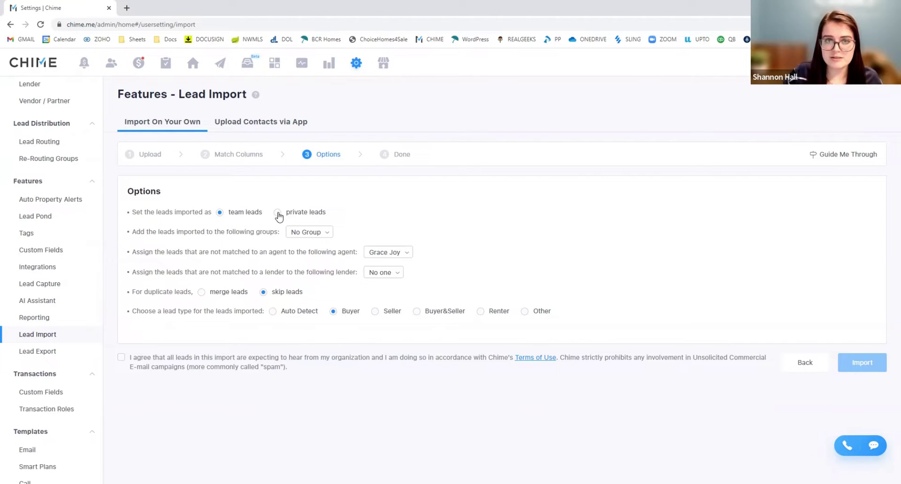
left_click(278, 213)
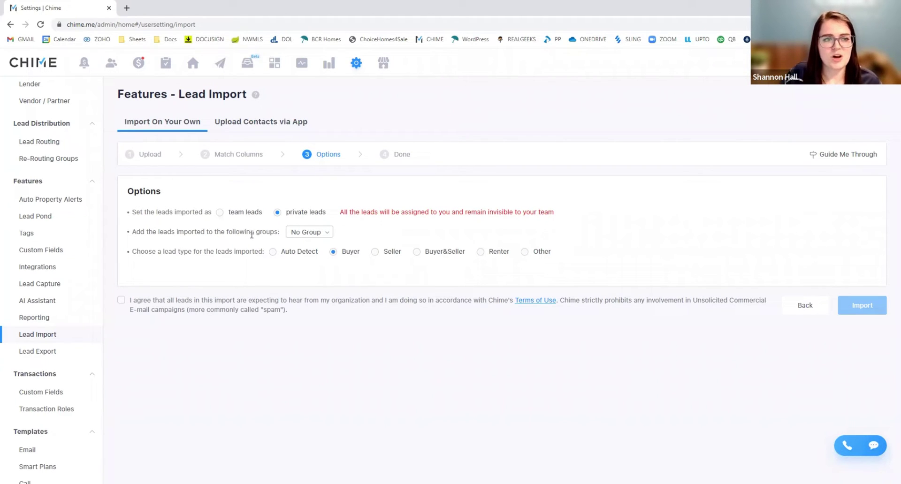
Step: Open the No Group dropdown to view the available lead groups
left_click(291, 233)
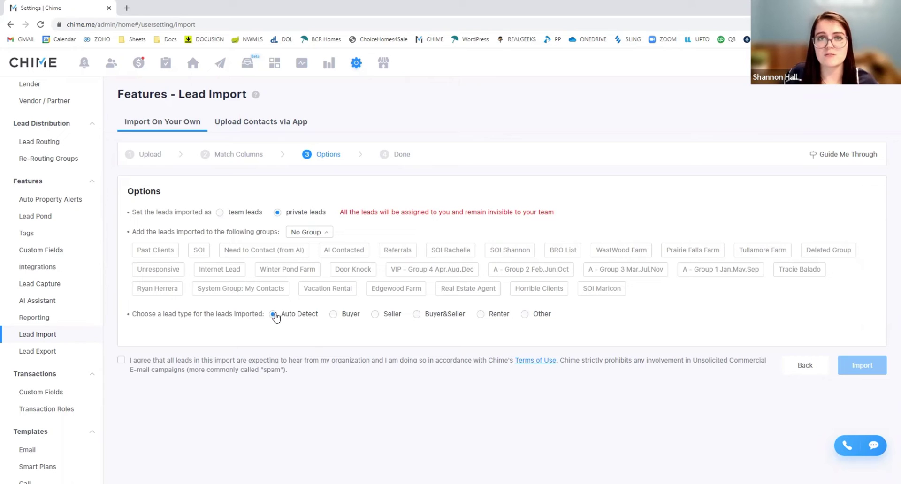
Step: Set the lead type to Auto Detect and accept the import terms of use
left_click(376, 317)
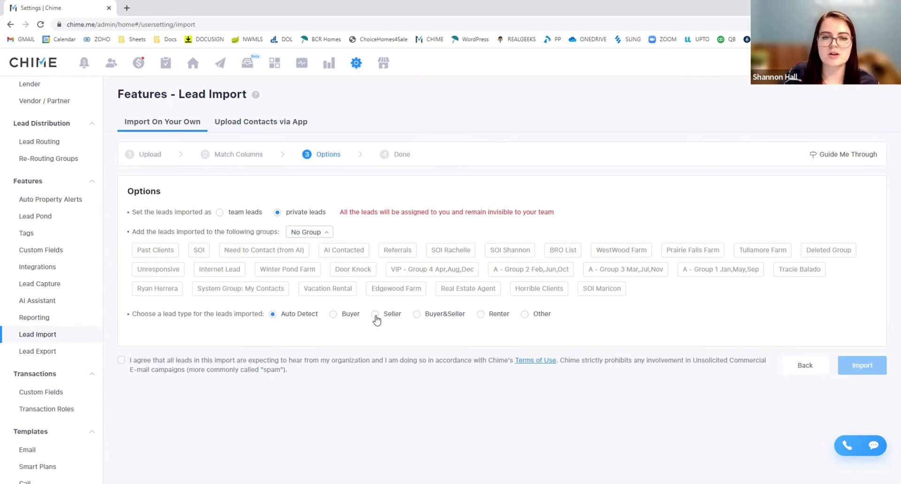
left_click(334, 317)
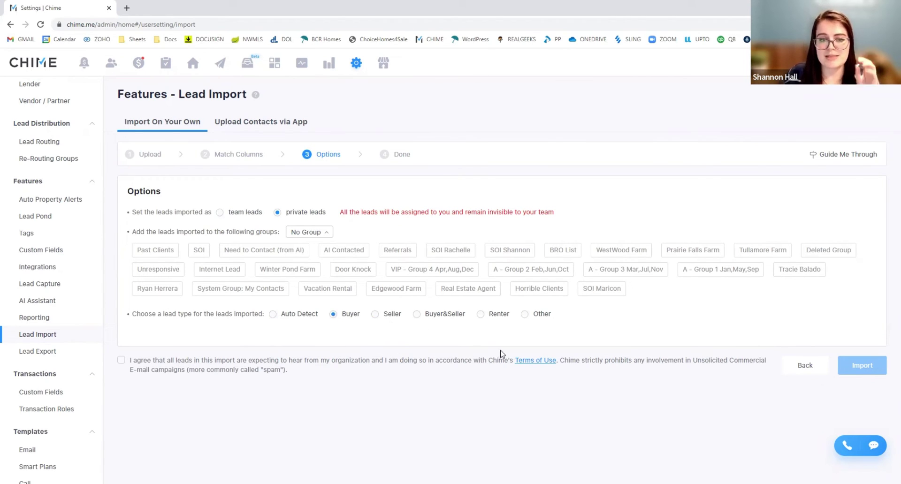
left_click(274, 315)
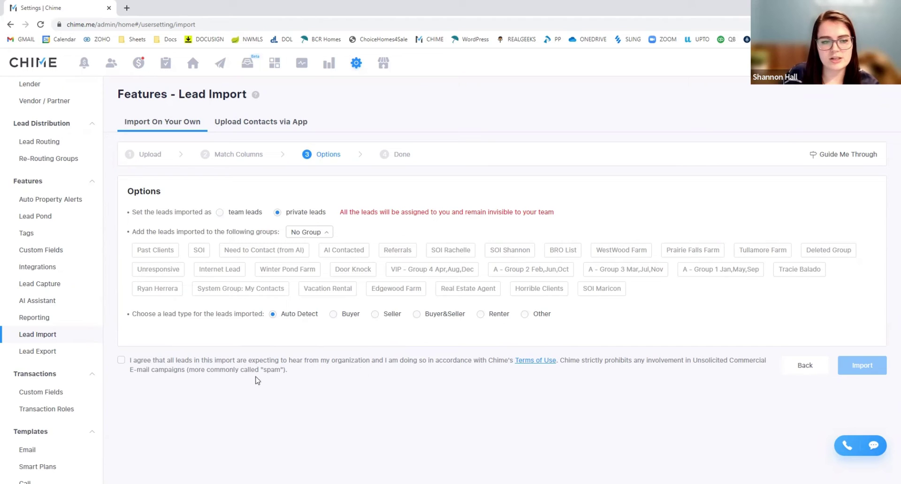
left_click(121, 360)
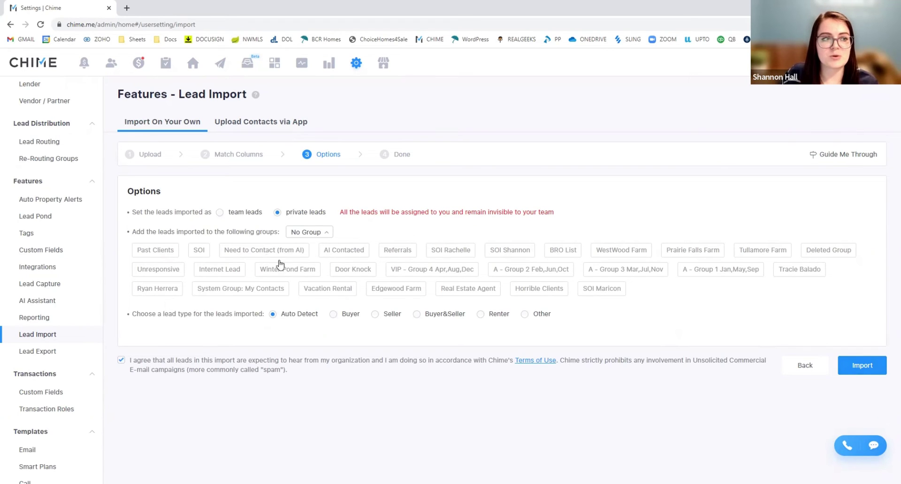
Step: Go to the Lead Pond settings page under Features
left_click(35, 217)
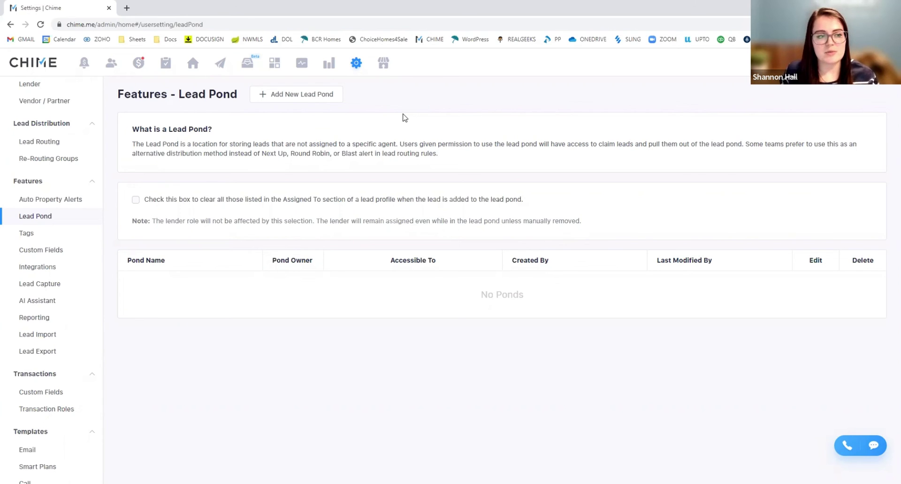
Step: Go to the Lead Export page under Features
left_click(33, 352)
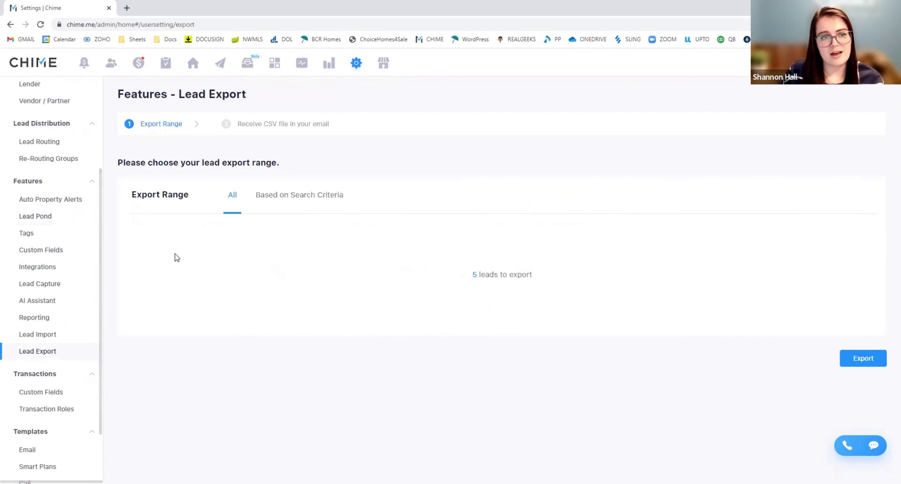